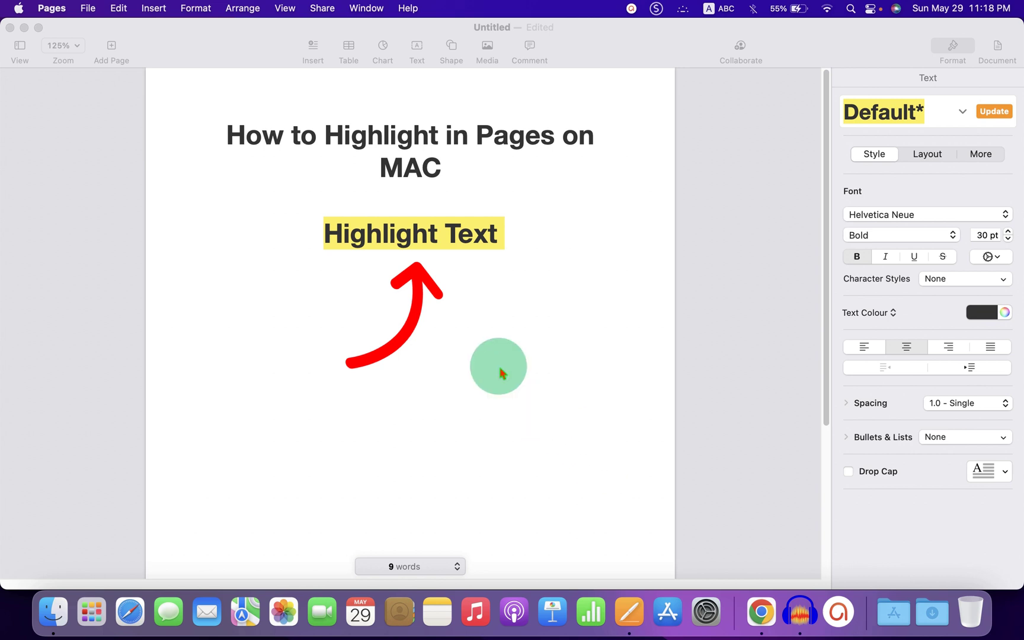
# Step: Select the two words 'Highlight Text' below the document title
pyautogui.click(498, 366)
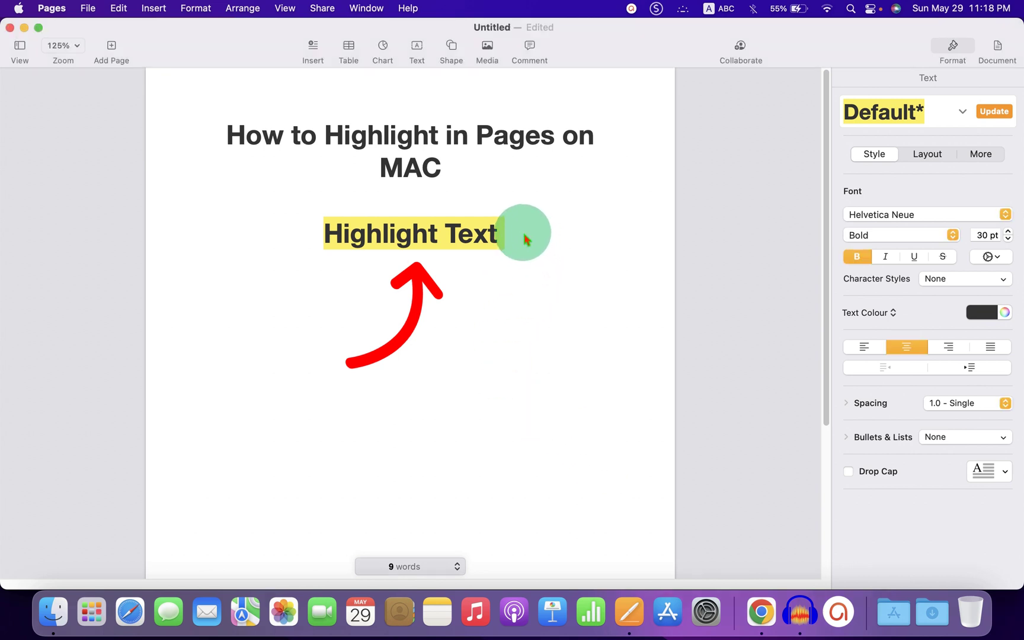
pyautogui.moveTo(513, 234); pyautogui.dragTo(326, 246)
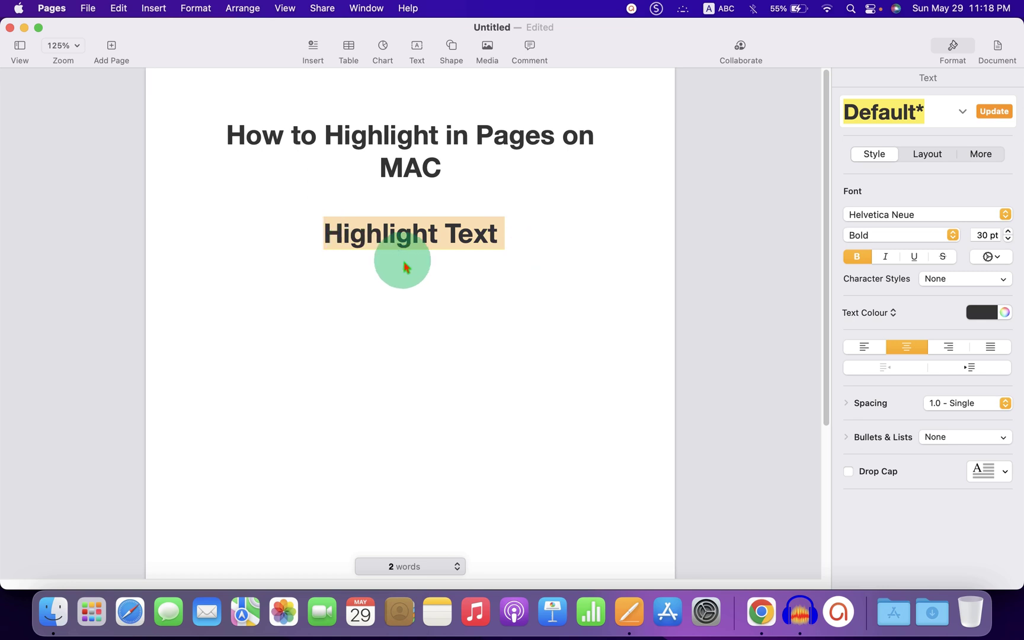
pyautogui.click(514, 297)
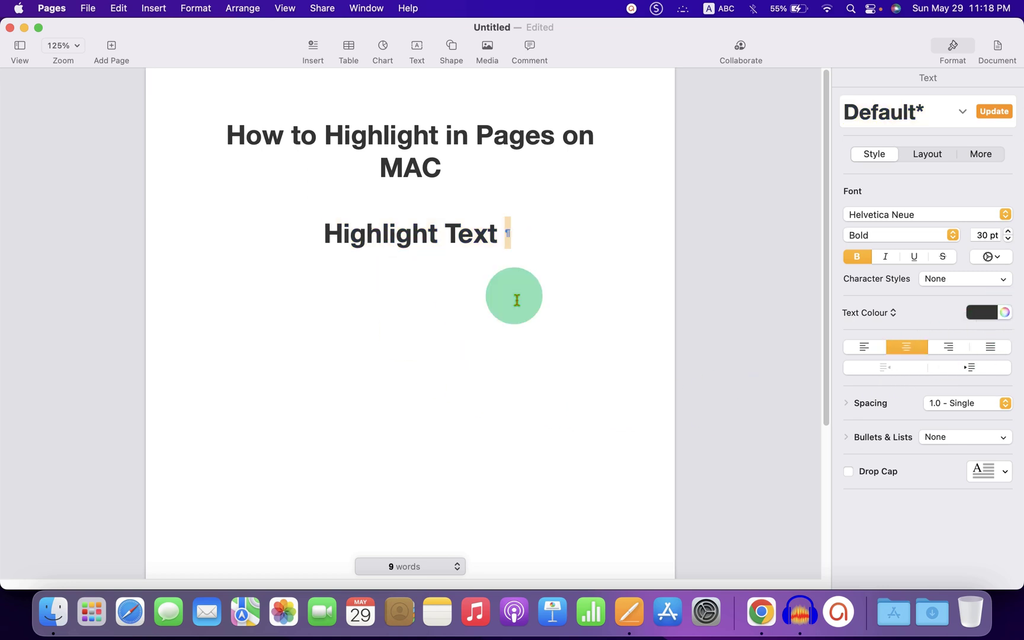
pyautogui.moveTo(505, 233); pyautogui.dragTo(327, 235)
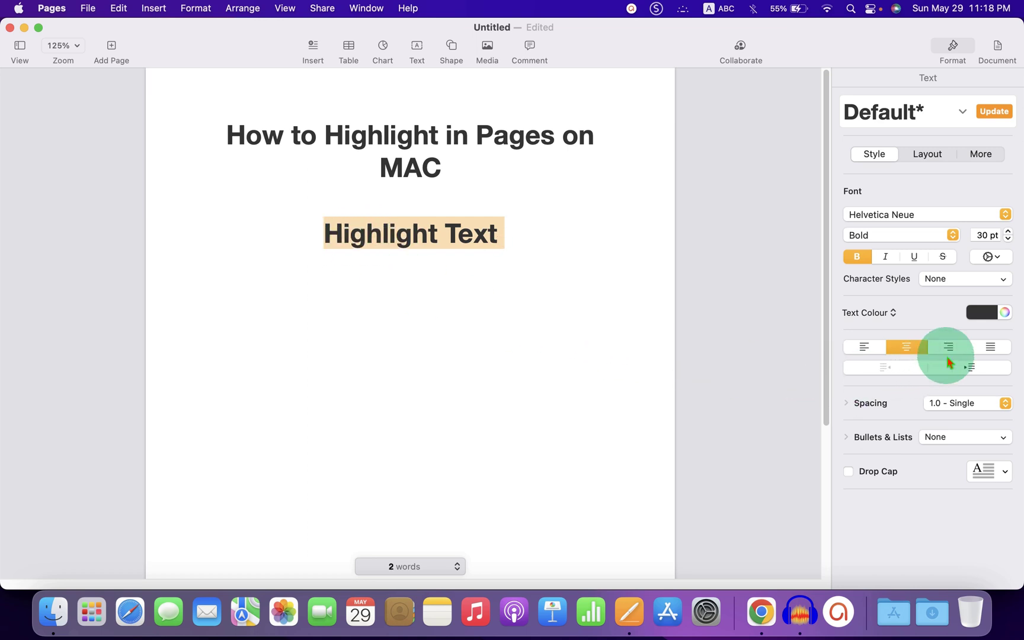
# Step: Show the Text Background colour swatches from the text Advanced Options
pyautogui.click(999, 257)
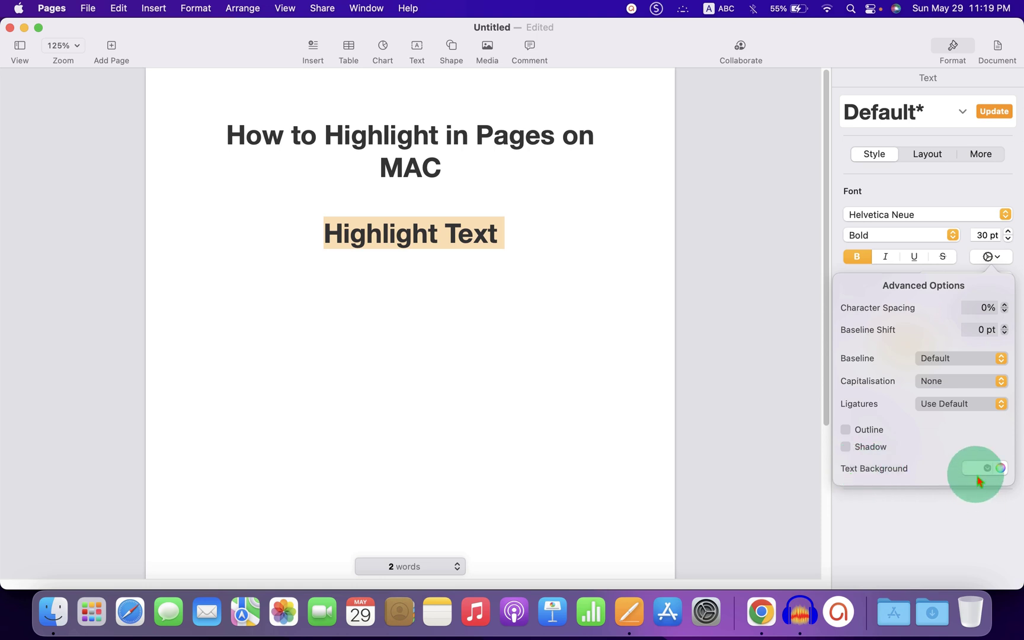
pyautogui.click(986, 471)
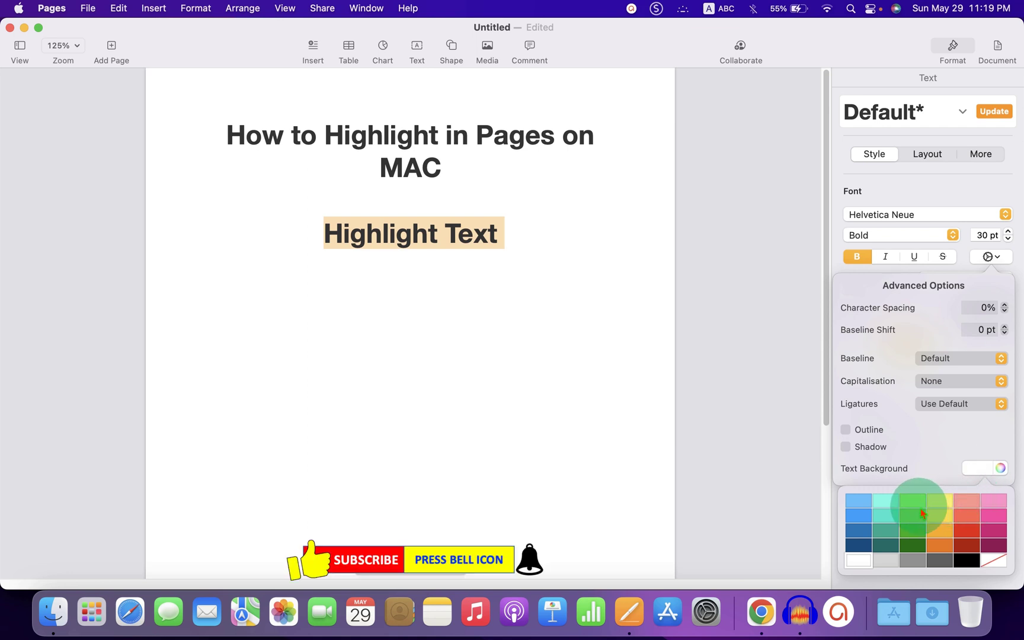
# Step: Pick bright green in the Spectrum colour picker as the text background, then deselect
pyautogui.click(1000, 468)
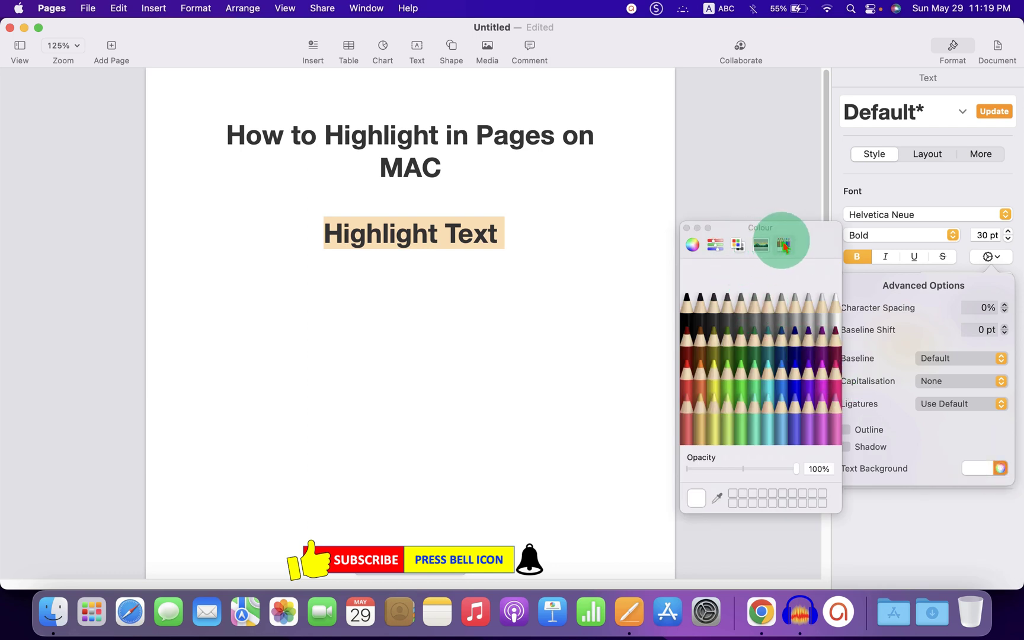
pyautogui.click(761, 246)
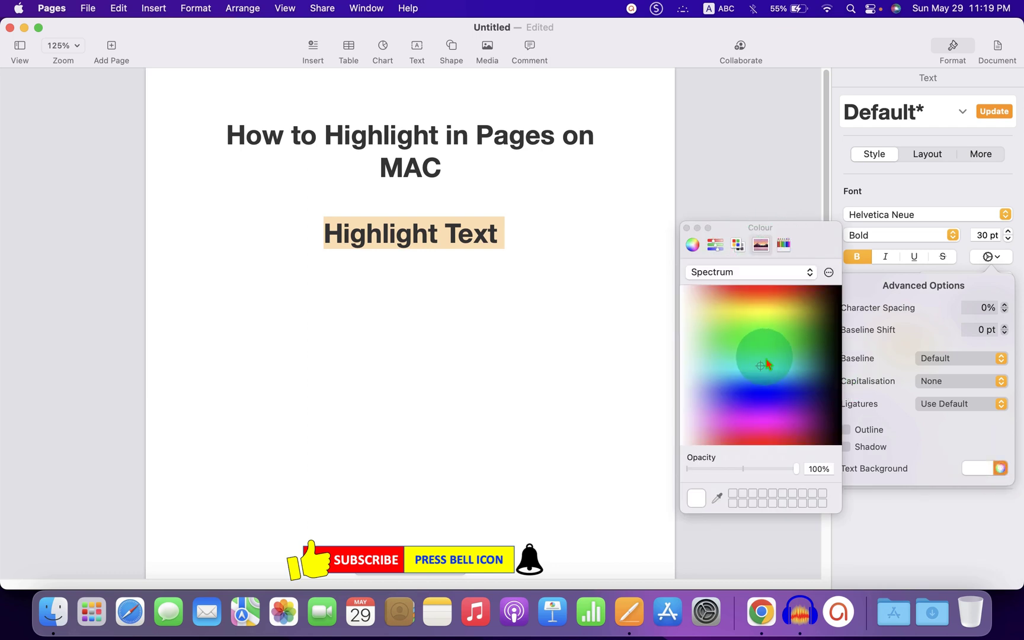
pyautogui.click(767, 339)
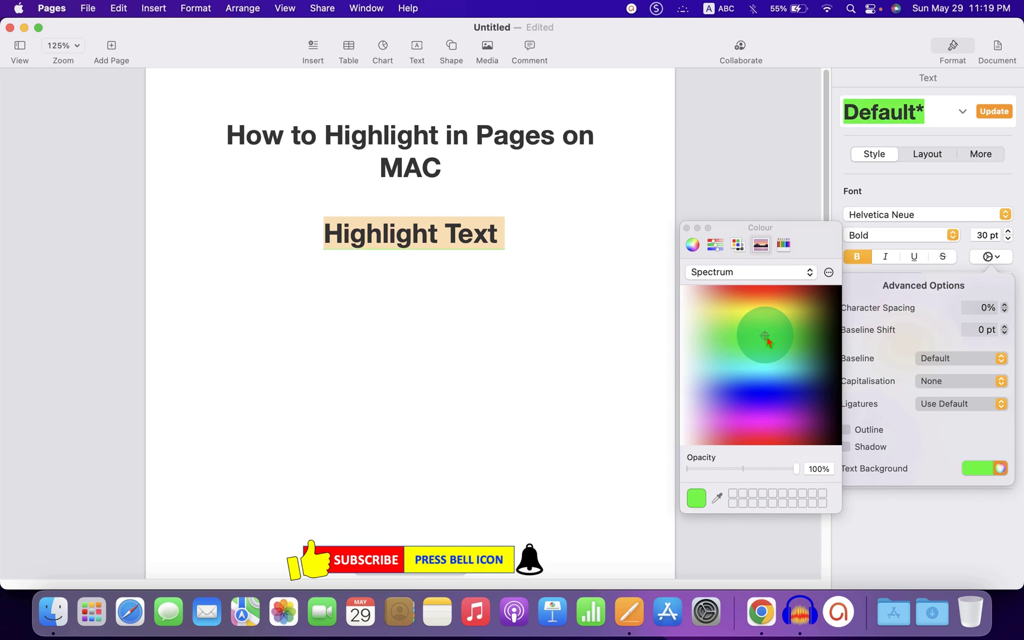
pyautogui.click(687, 228)
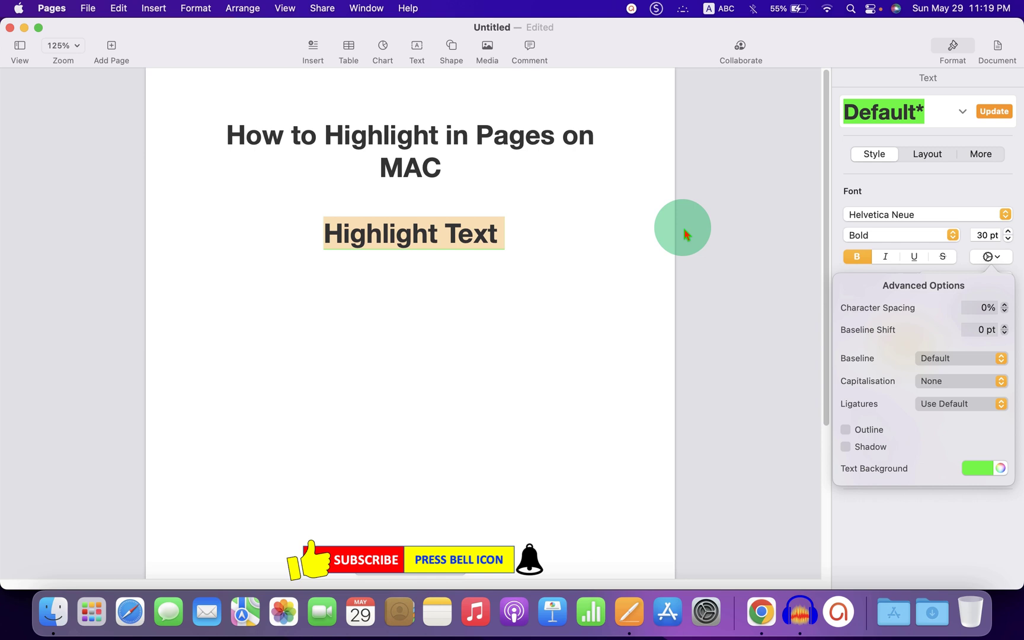
pyautogui.click(425, 352)
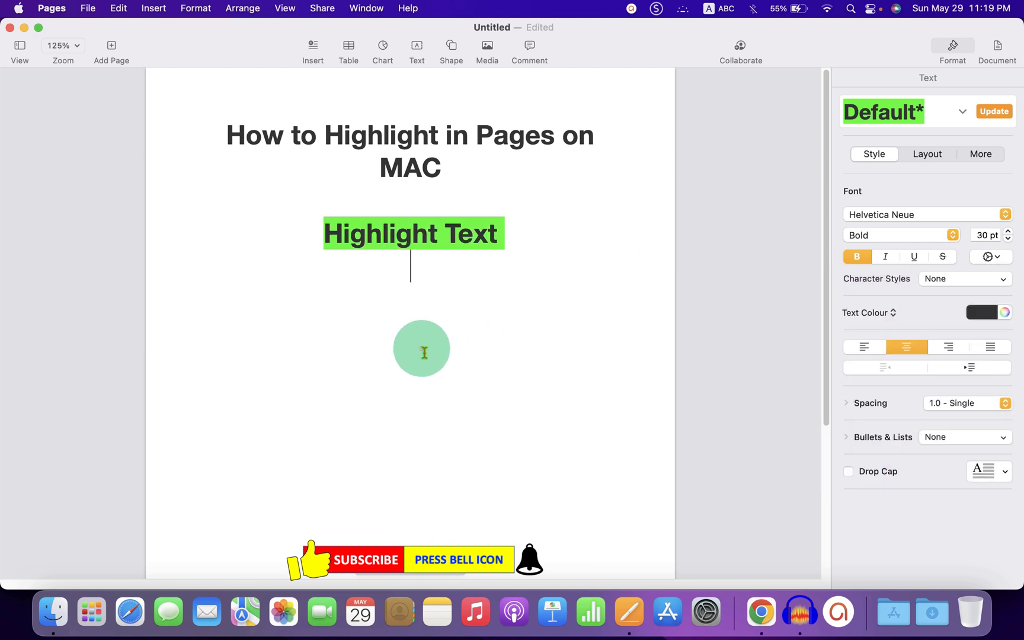
pyautogui.click(519, 232)
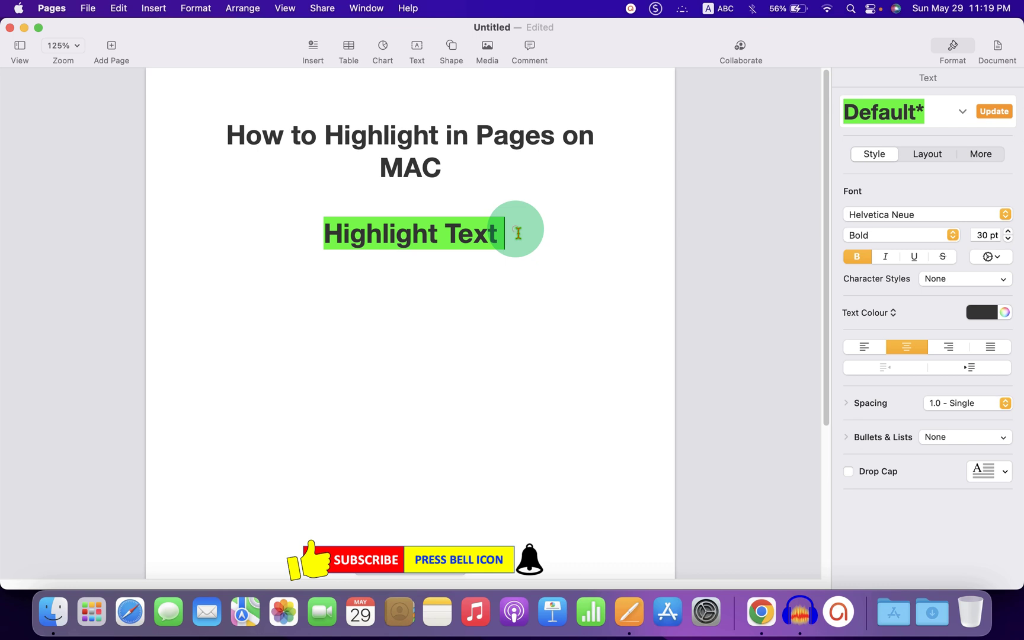
# Step: Reselect 'Highlight Text' and change its text background to the white swatch
pyautogui.moveTo(512, 232); pyautogui.dragTo(345, 235)
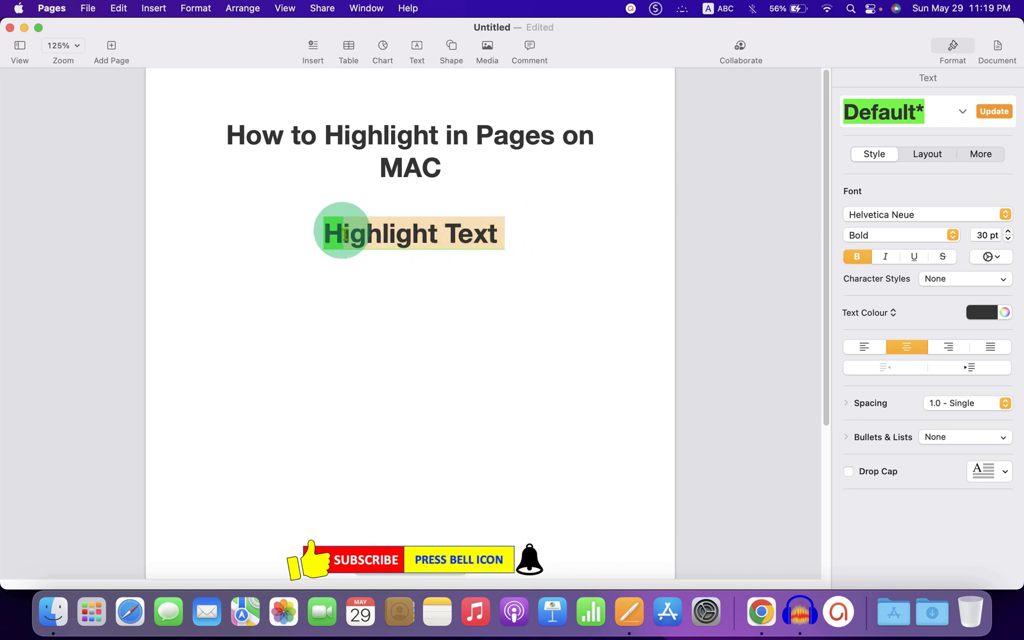
pyautogui.click(991, 256)
pyautogui.click(989, 468)
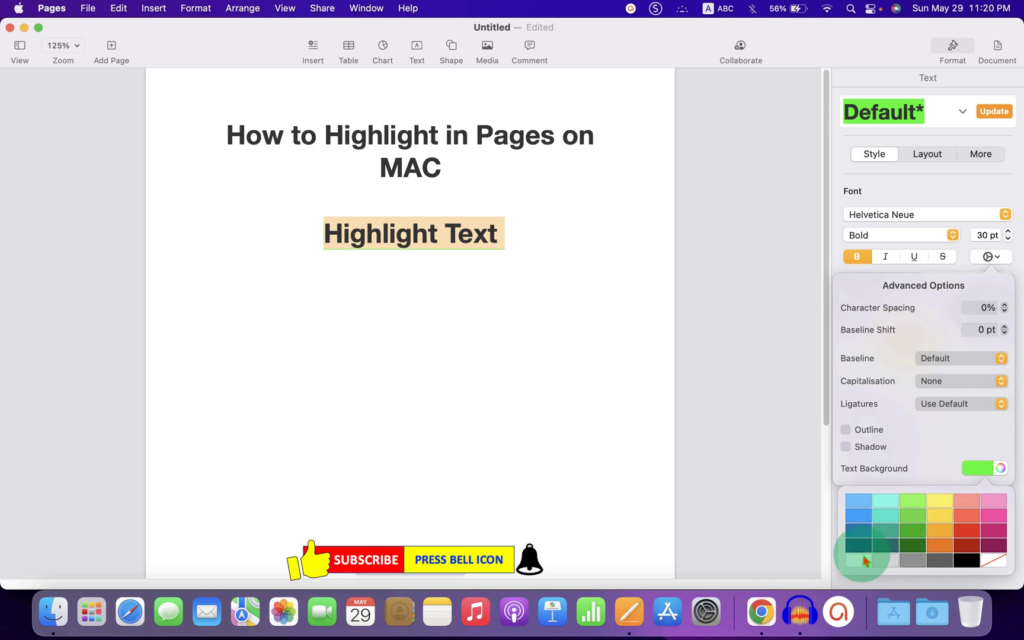
pyautogui.click(855, 566)
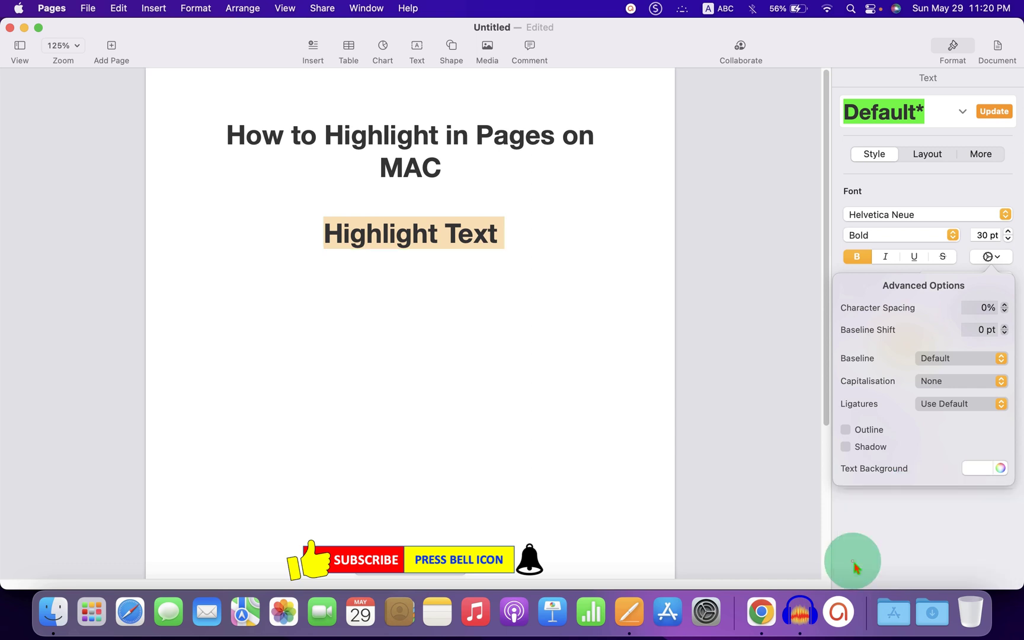
pyautogui.click(456, 391)
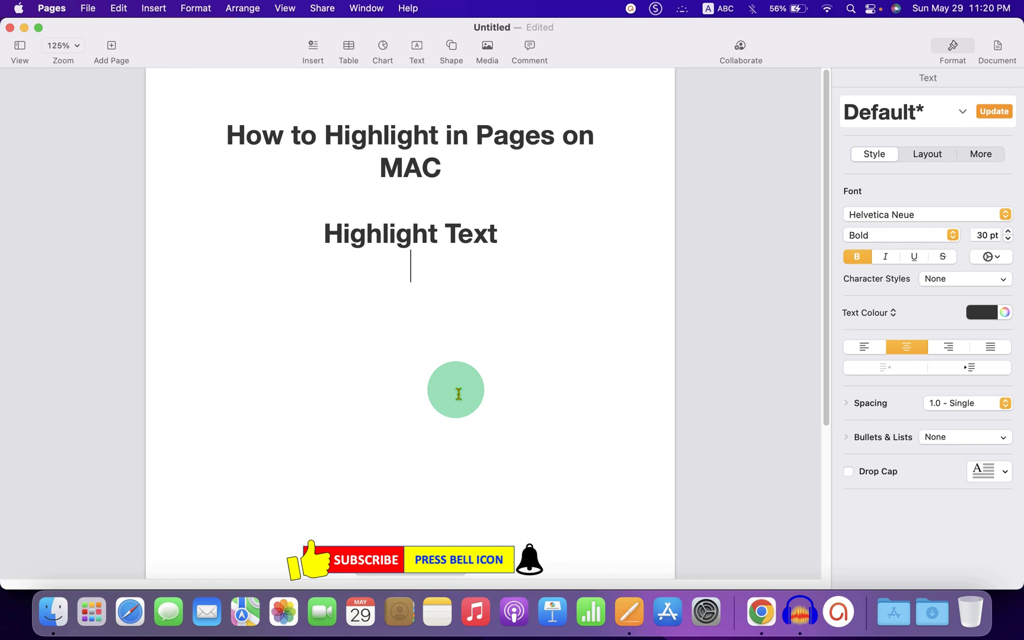